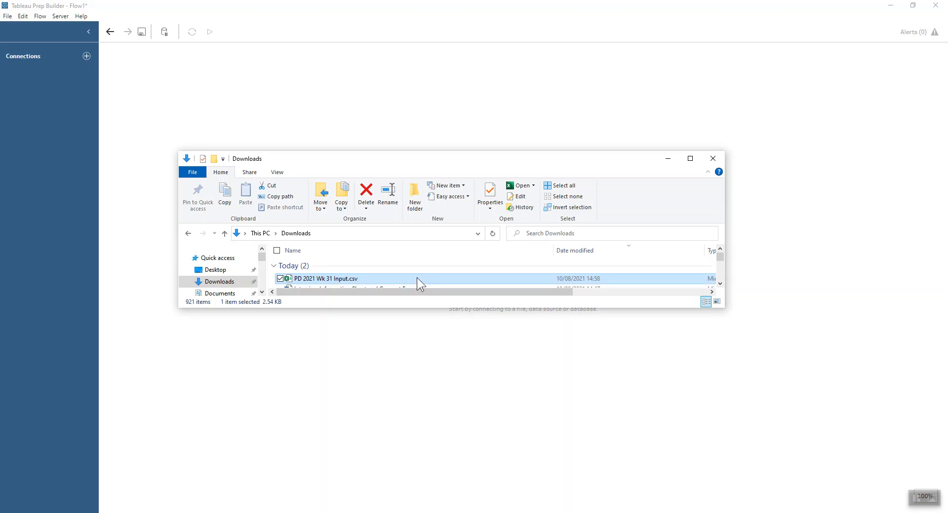
# Connect the flow to PD 2021 Wk 31 Input.csv from the Downloads folder and add a clean step after the input
pyautogui.moveTo(410, 280); pyautogui.dragTo(801, 250)
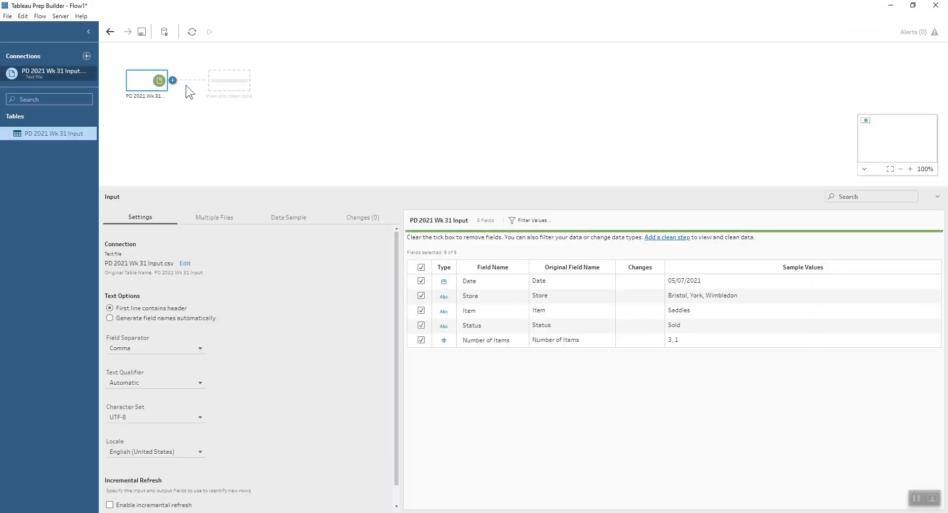
pyautogui.click(234, 86)
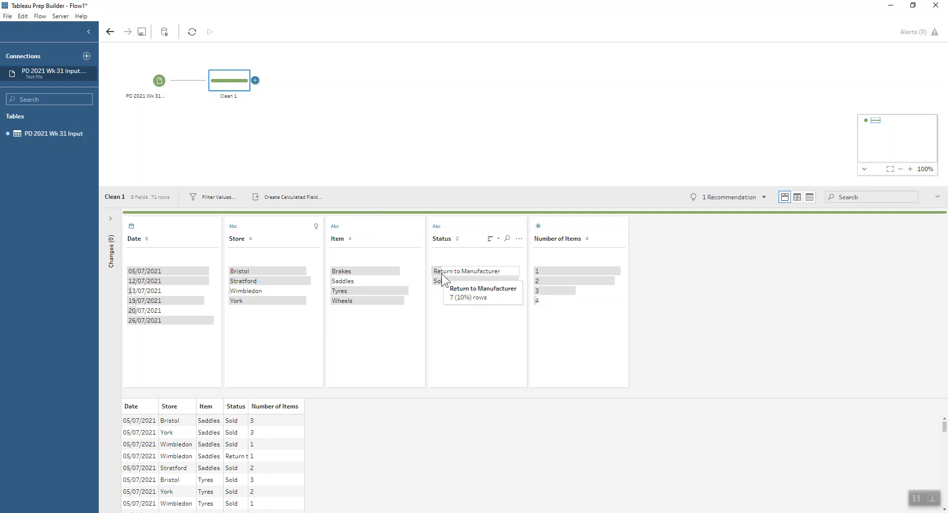
# Exclude the Return to Manufacturer rows from the Status field and remove the Status field
pyautogui.click(473, 270)
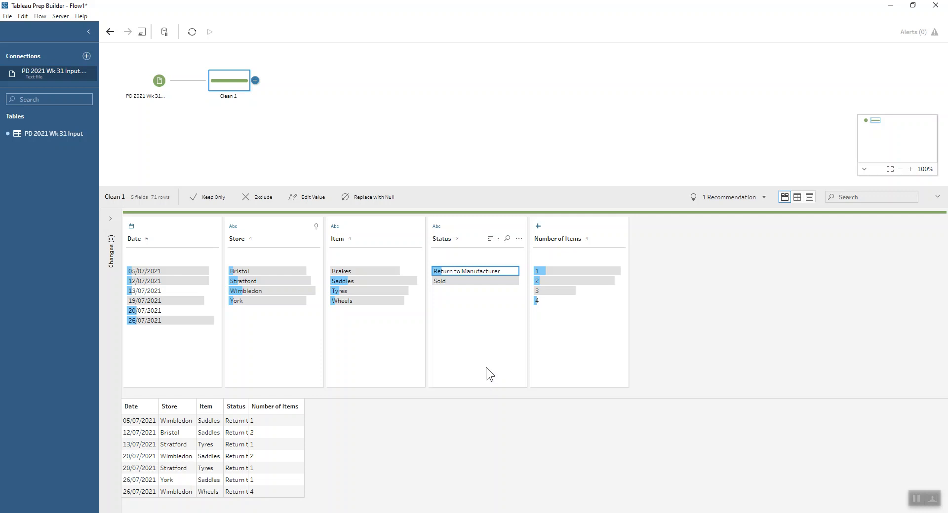
pyautogui.click(249, 197)
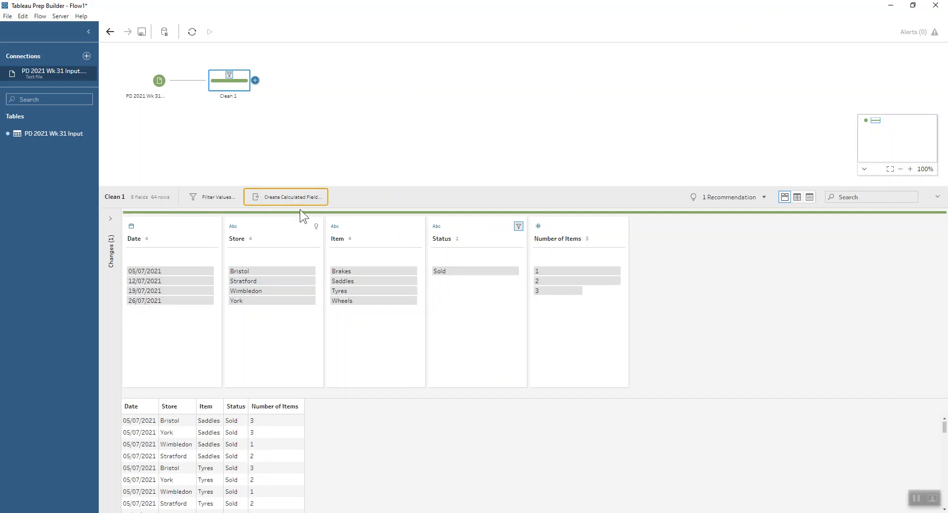
pyautogui.click(494, 220)
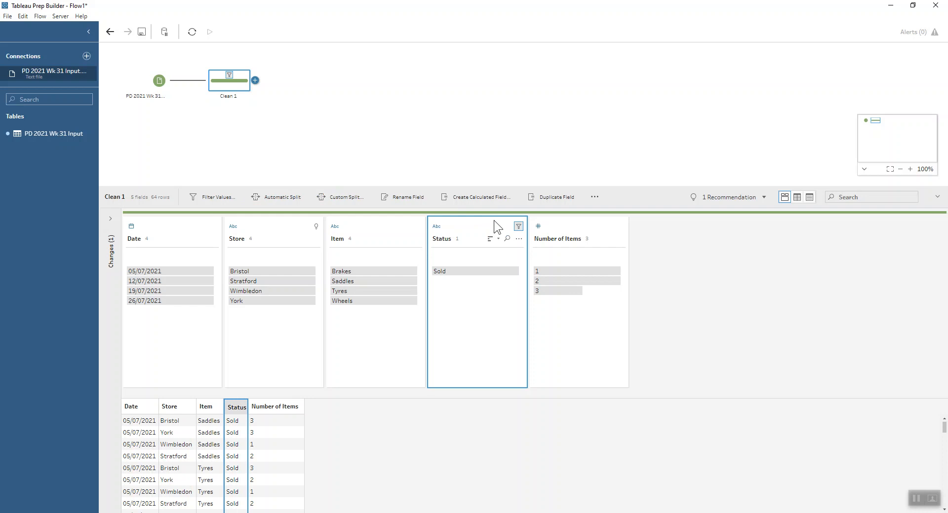
pyautogui.click(587, 200)
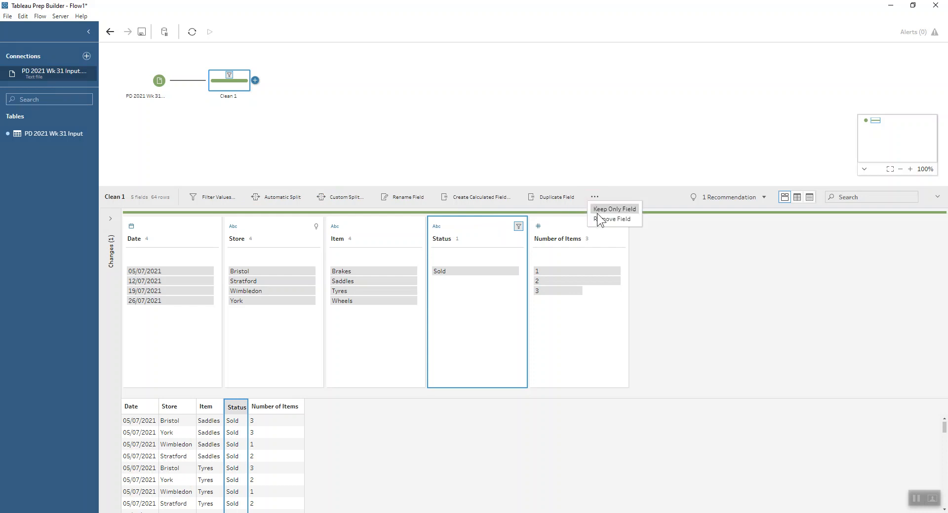
pyautogui.click(602, 220)
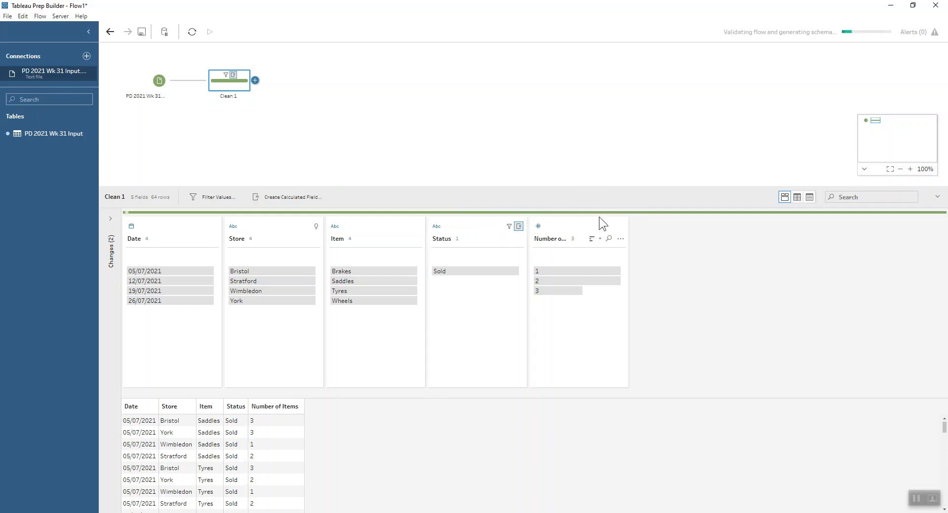
# In a second clean step, create a Fixed LOD calculation from Number of Items and name it "Items sold by store"
pyautogui.click(259, 79)
pyautogui.click(271, 100)
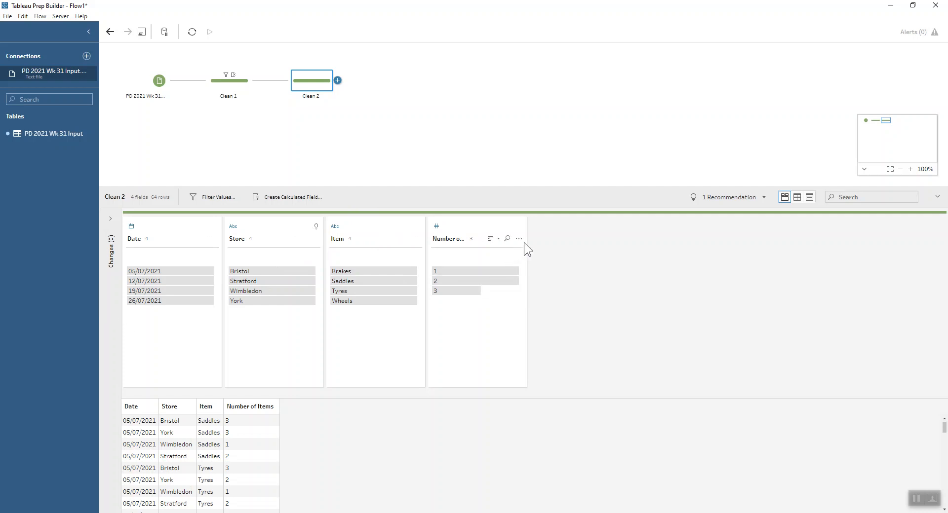
pyautogui.click(518, 239)
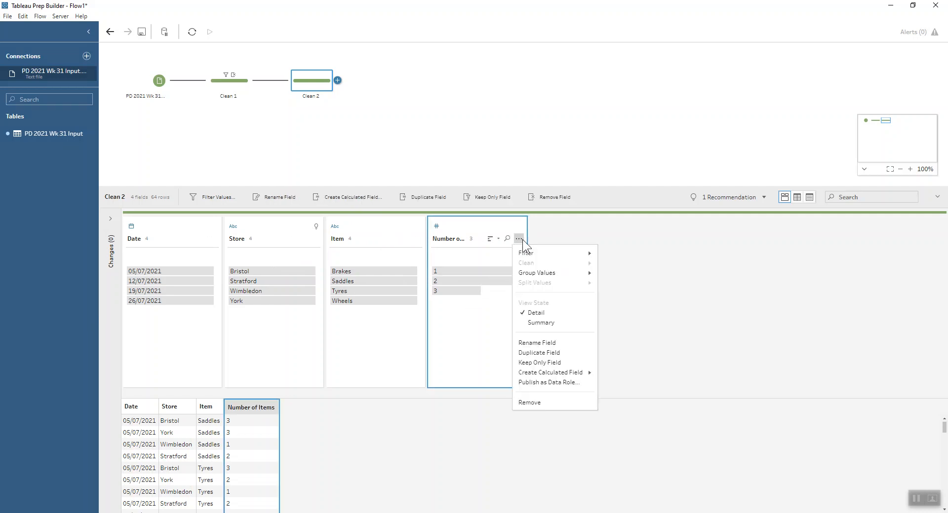
pyautogui.moveTo(567, 375)
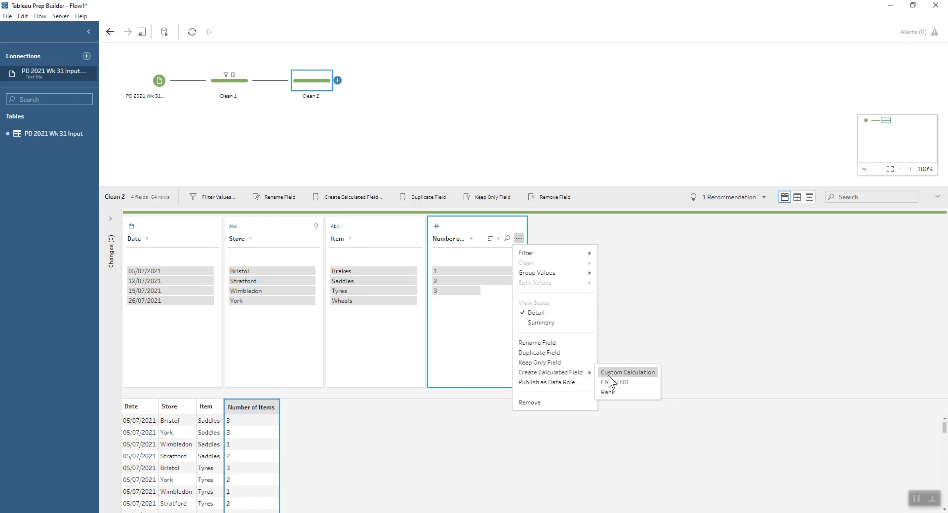
pyautogui.click(639, 381)
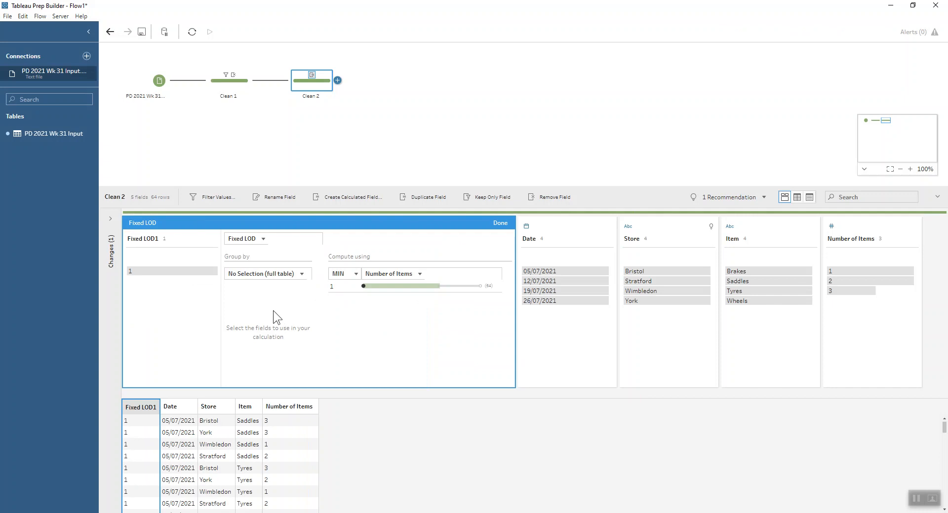
pyautogui.doubleClick(143, 239)
pyautogui.write('Items sold by store')
pyautogui.press('Return')
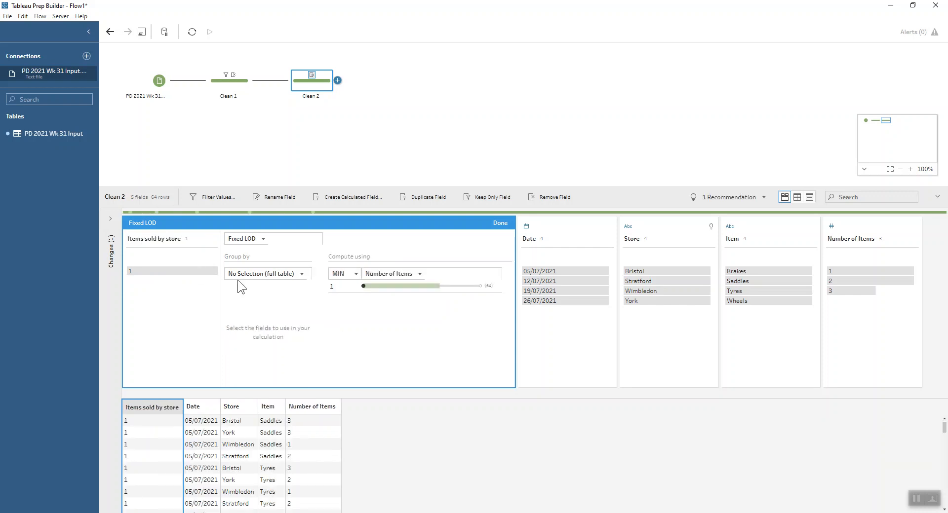
# Group the Fixed LOD calculation by Store, compute it as the SUM of Number of Items, and finish editing it
pyautogui.click(260, 274)
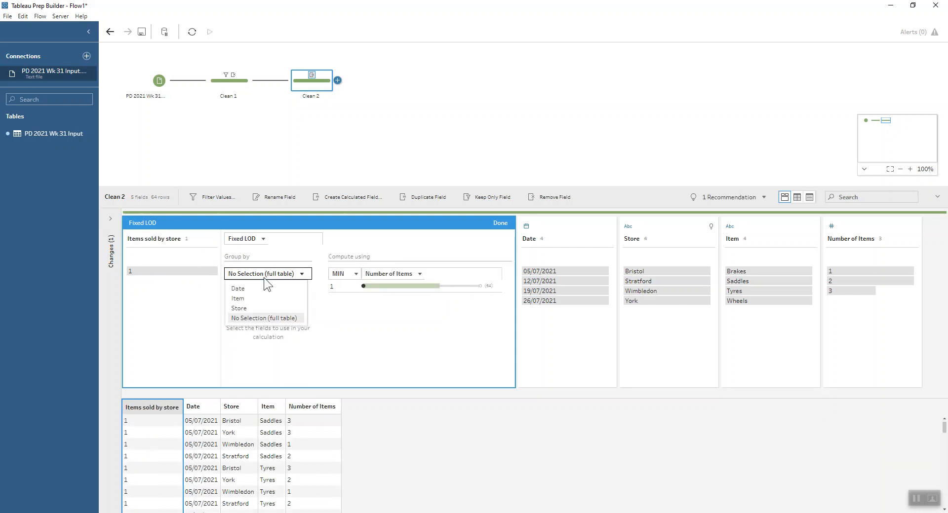
pyautogui.click(262, 306)
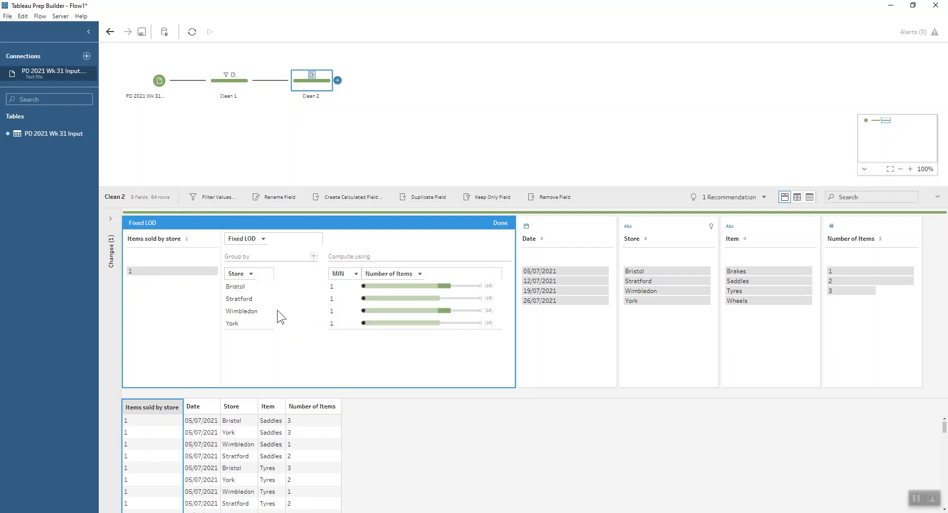
pyautogui.click(350, 277)
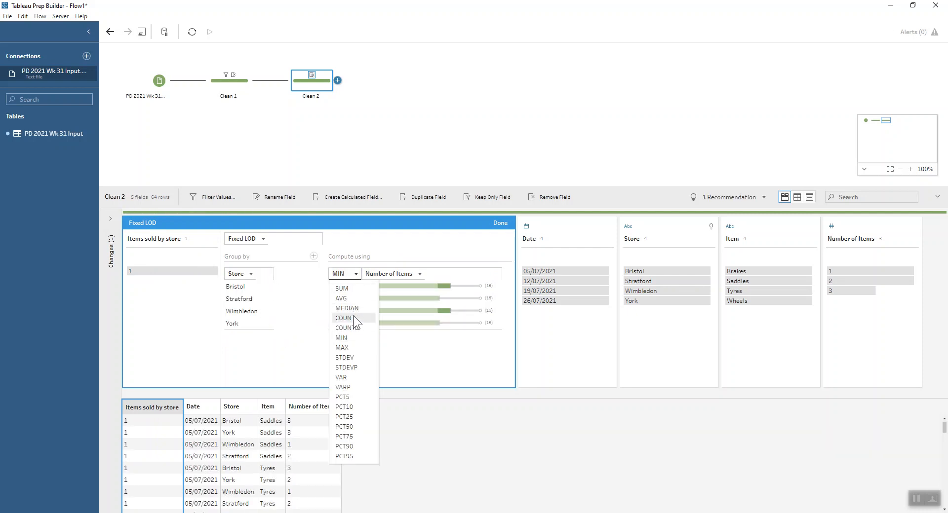
pyautogui.click(363, 290)
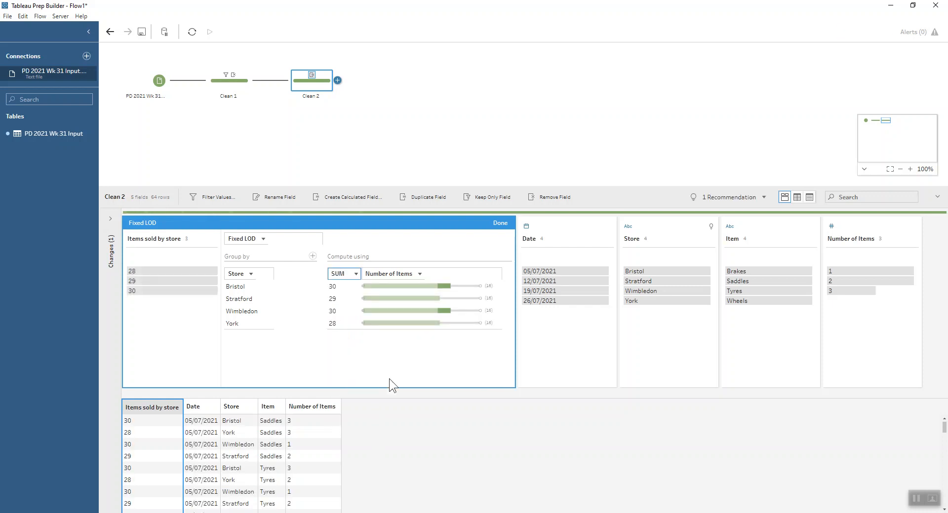
pyautogui.click(499, 222)
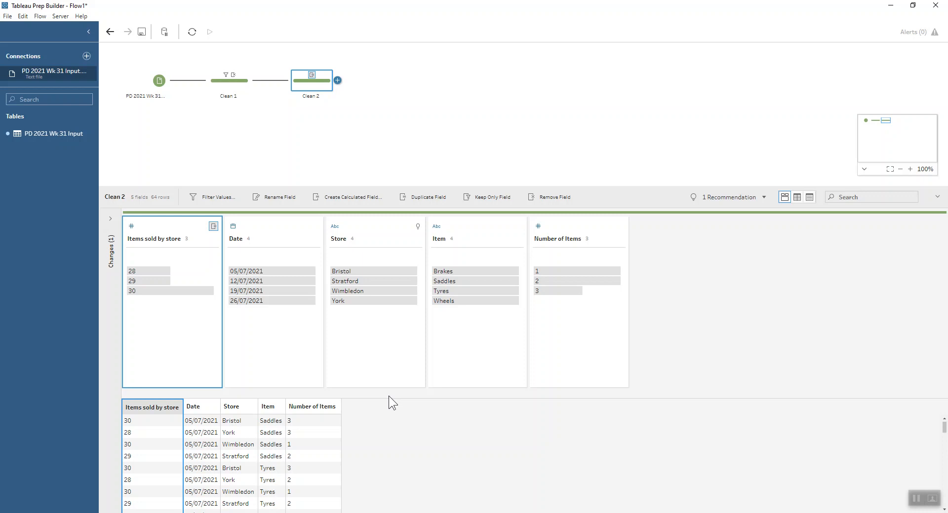
# Remove the Date field from the second clean step
pyautogui.click(274, 347)
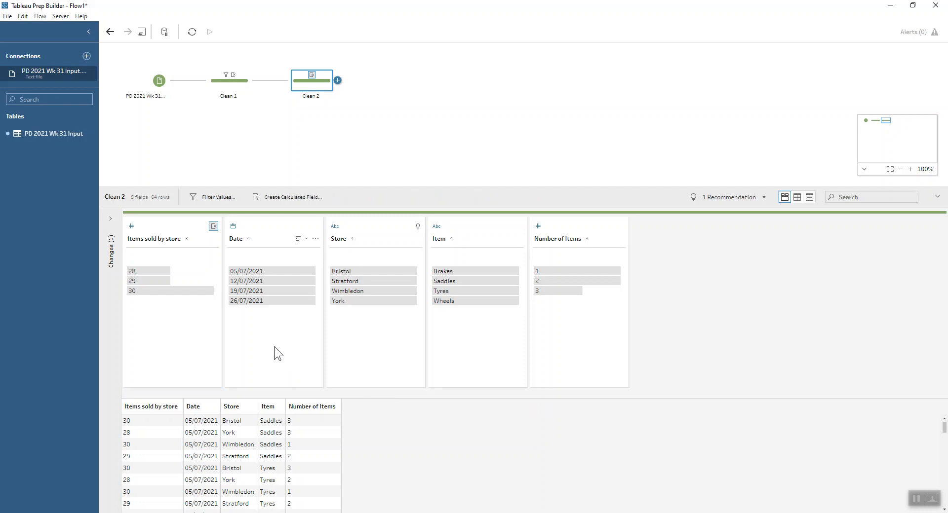
pyautogui.click(278, 229)
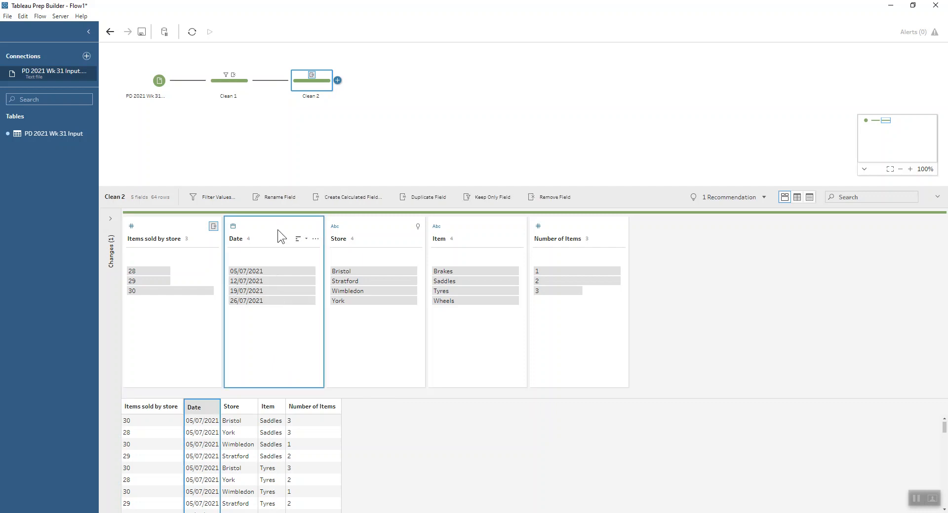
pyautogui.click(556, 196)
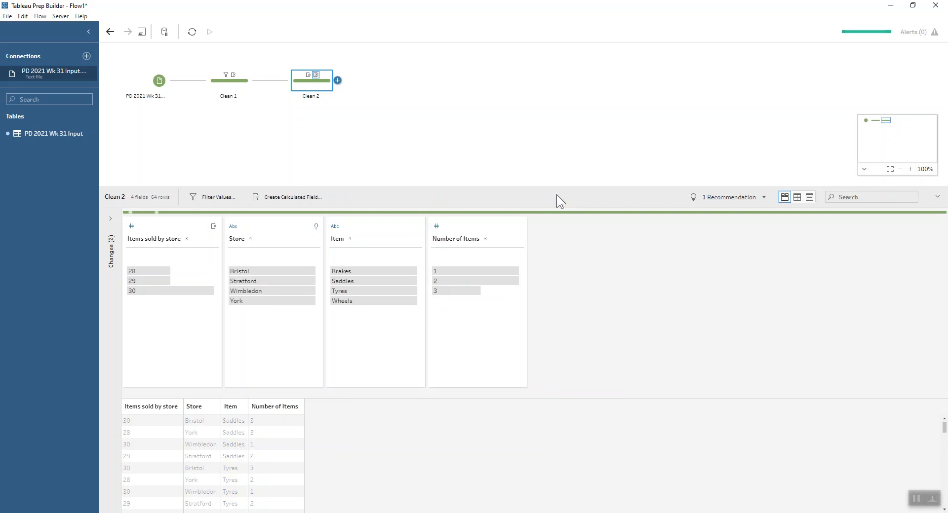
# Add a Rows to Columns pivot after the second clean step, pivoting Item and aggregating Number of Items
pyautogui.click(338, 81)
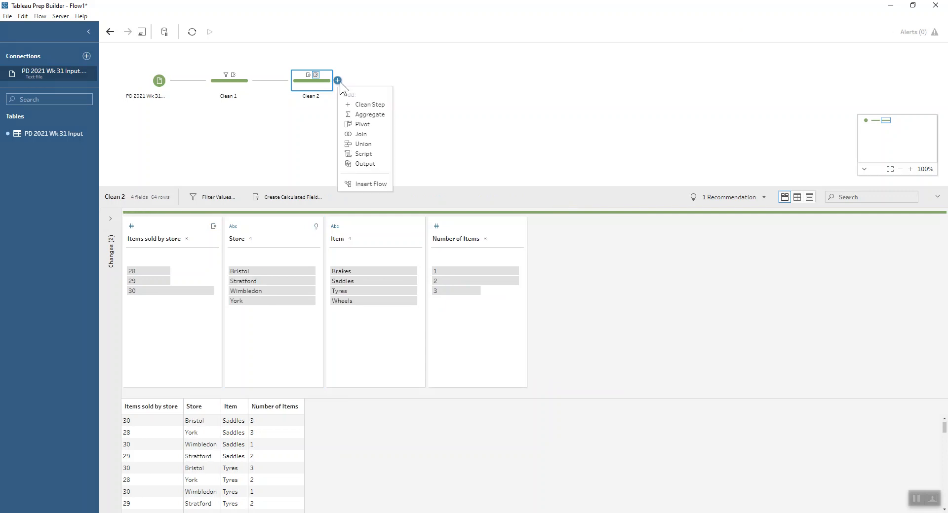
pyautogui.click(359, 124)
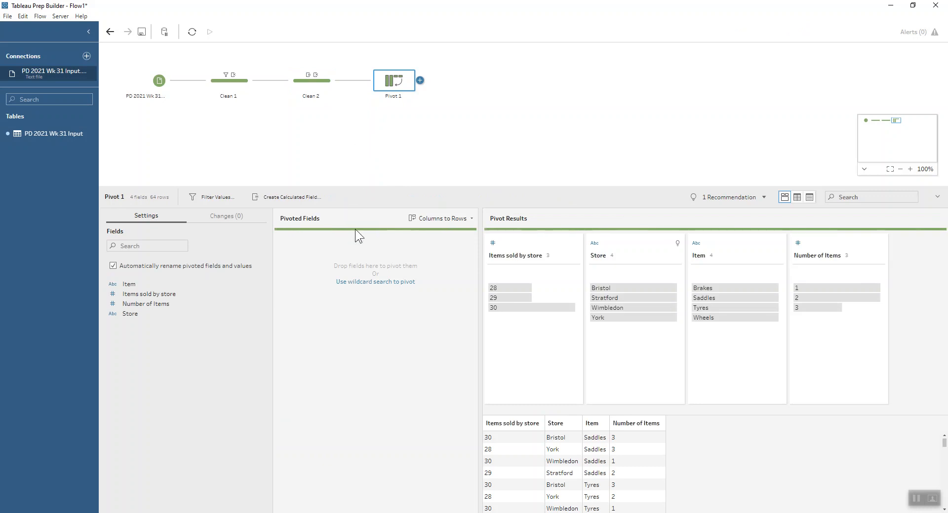
pyautogui.click(472, 220)
pyautogui.click(491, 241)
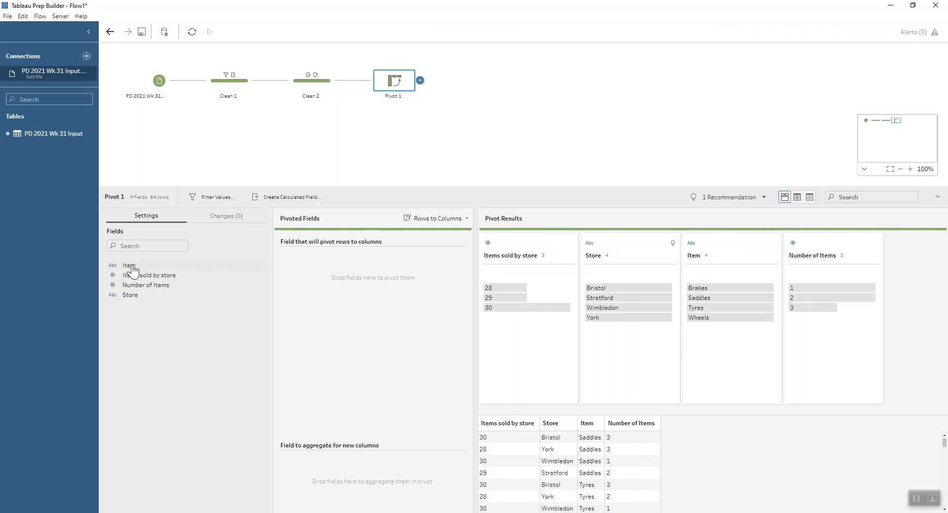
pyautogui.moveTo(132, 271); pyautogui.dragTo(306, 278)
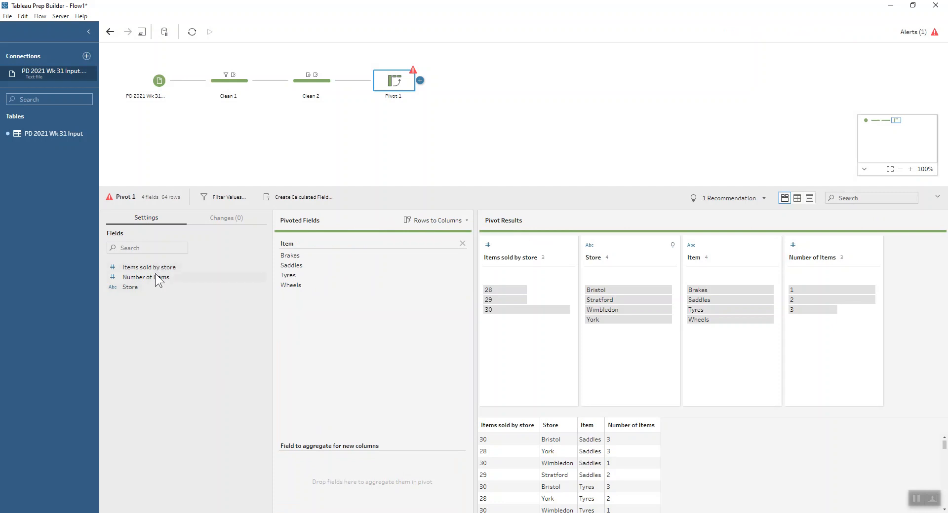
pyautogui.moveTo(157, 280); pyautogui.dragTo(317, 462)
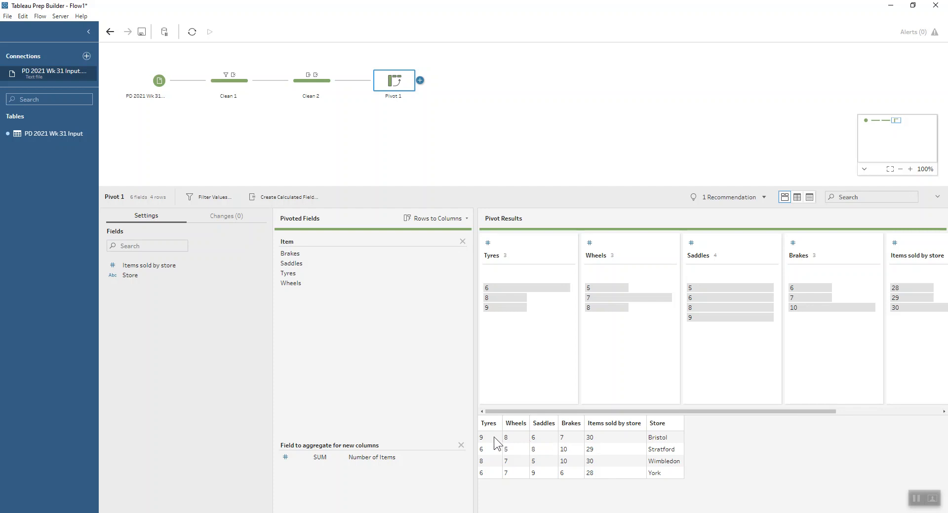
# Add a clean step after the pivot and move the Store field to the first position, before Tyres
pyautogui.click(420, 81)
pyautogui.click(433, 99)
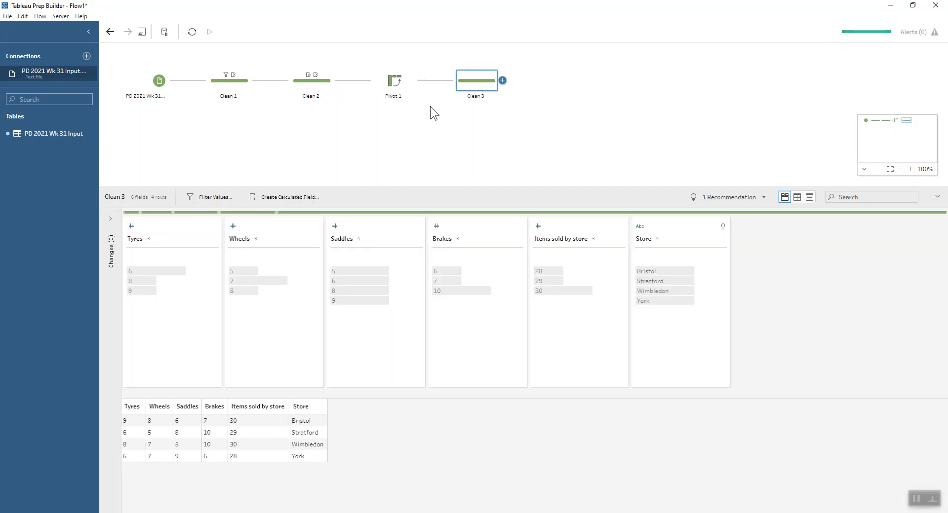
pyautogui.click(674, 224)
pyautogui.moveTo(666, 224); pyautogui.dragTo(124, 228)
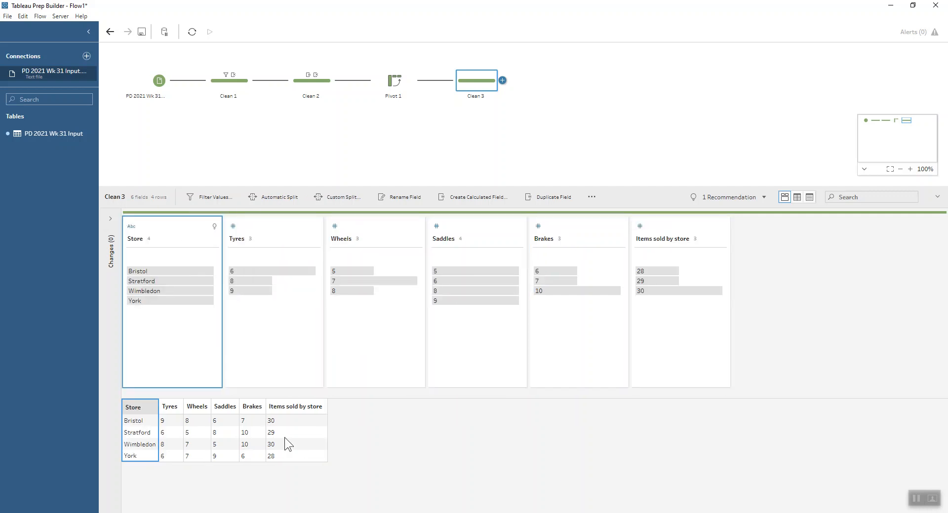